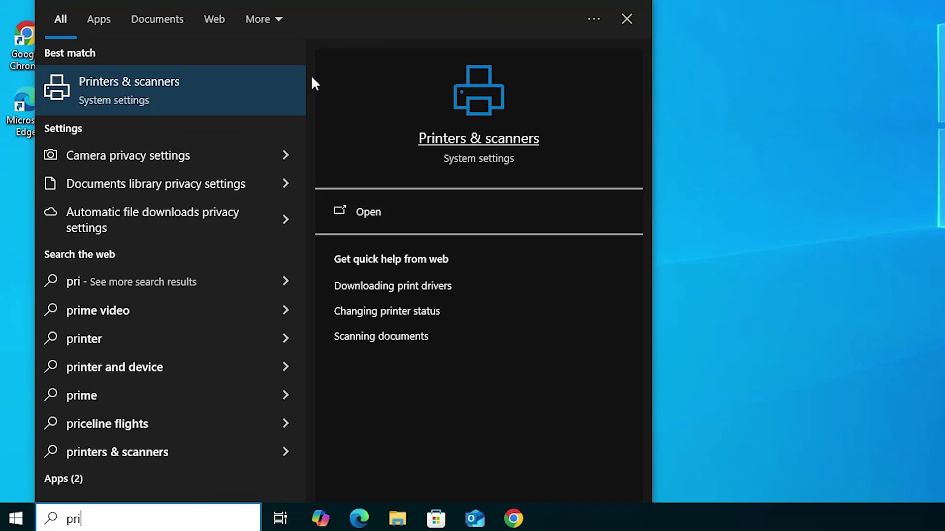
From Printers & scanners, begin adding a printer that wasn't found automatically
{"action": "left_click", "coordinate": [222, 90]}
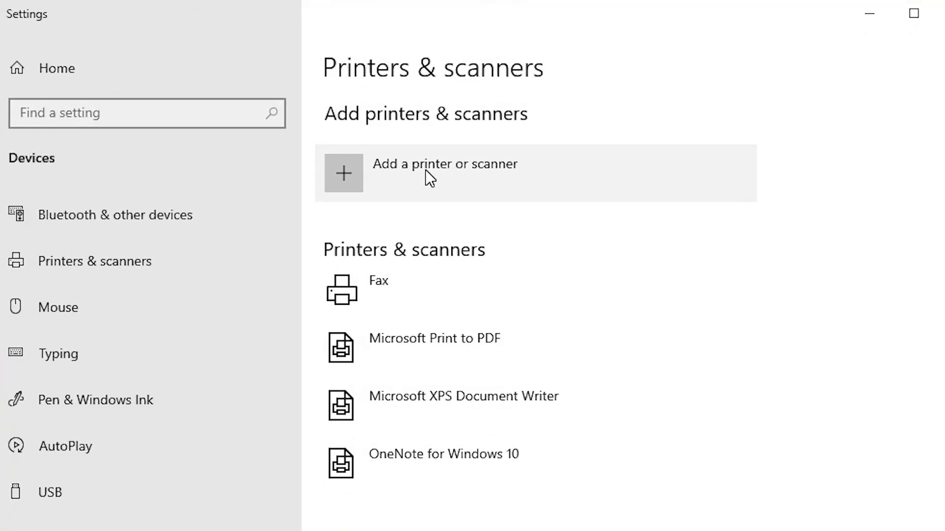
{"action": "left_click", "coordinate": [483, 169]}
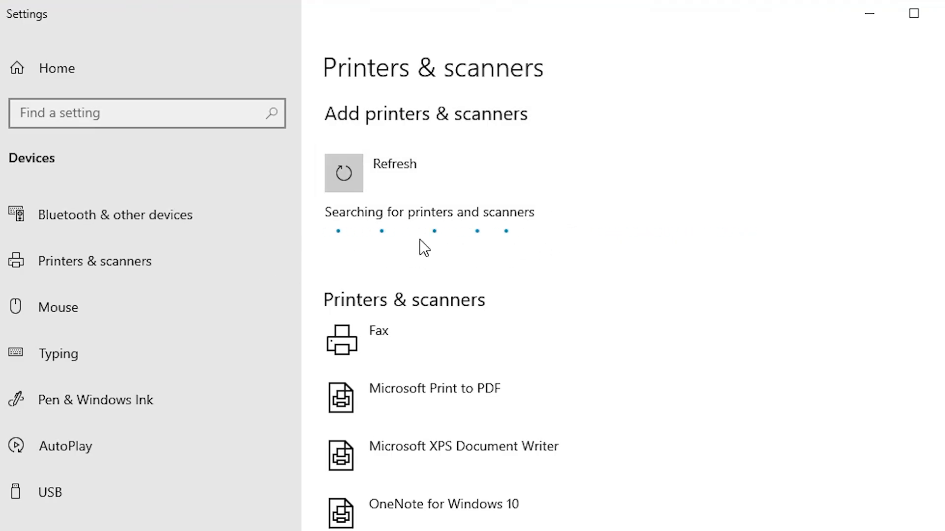
{"action": "left_click", "coordinate": [360, 281]}
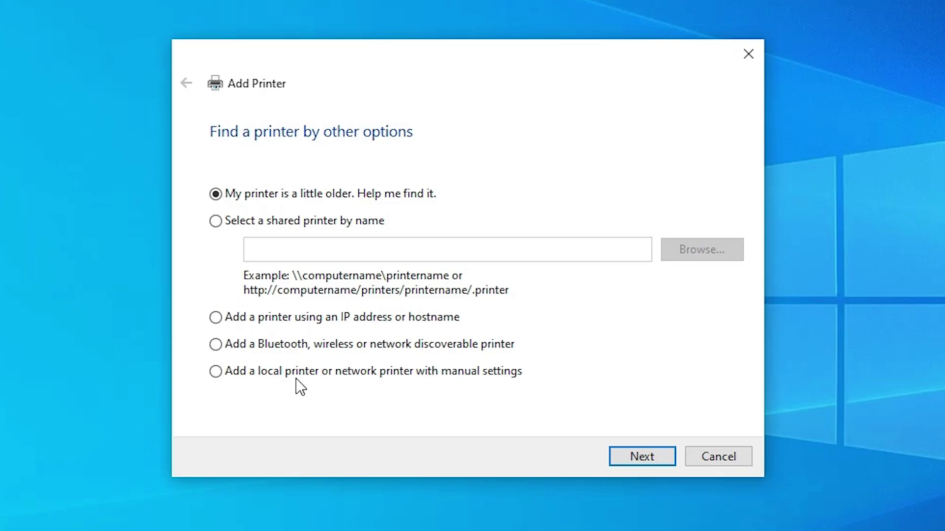
Add a local printer with manual settings on the existing USB_001 (Local Port)
{"action": "left_click", "coordinate": [384, 378]}
{"action": "left_click", "coordinate": [655, 459]}
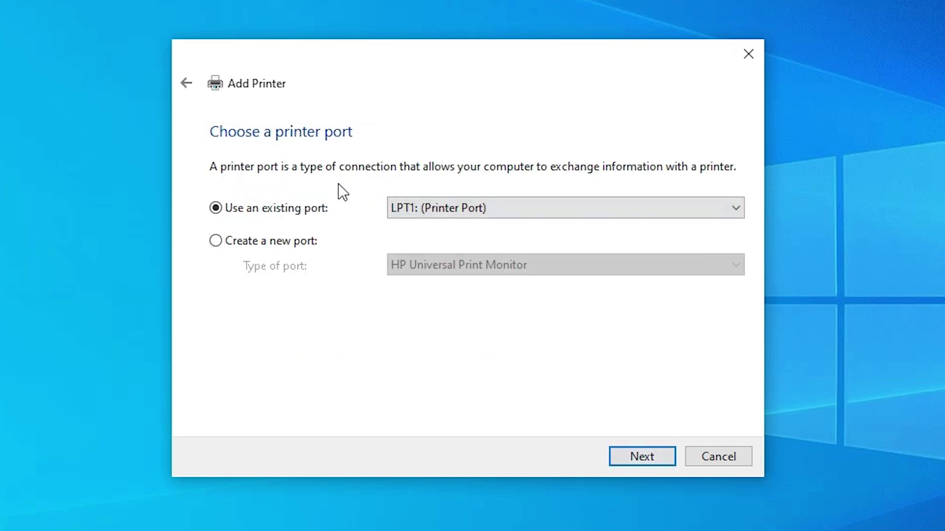
{"action": "left_click", "coordinate": [494, 210]}
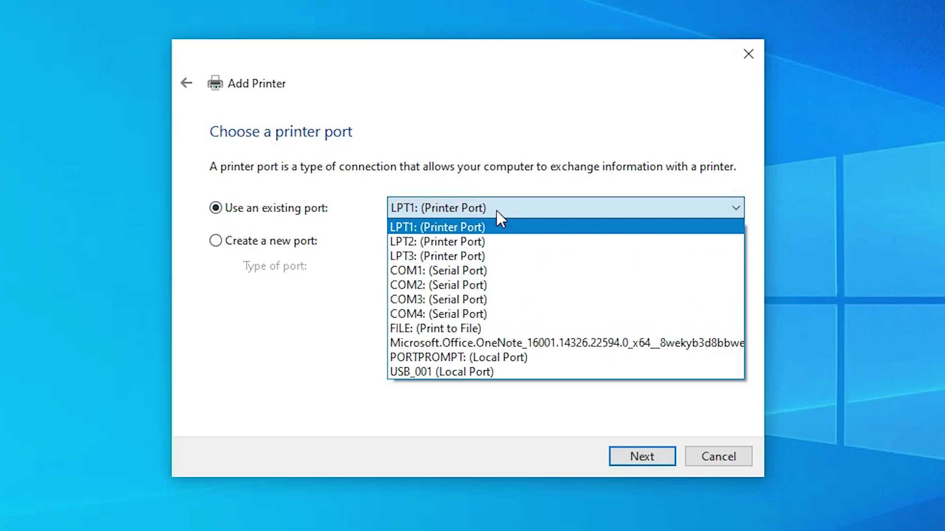
{"action": "left_click", "coordinate": [480, 372]}
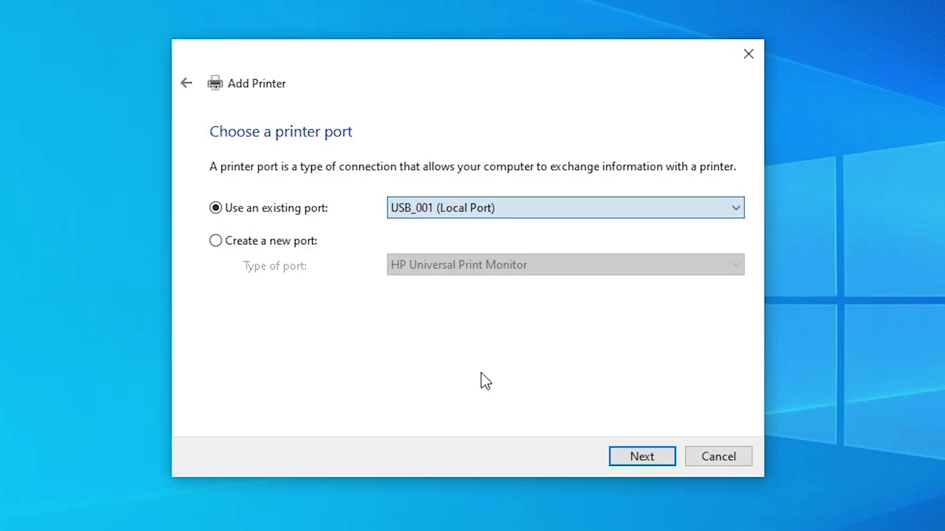
{"action": "left_click", "coordinate": [647, 448]}
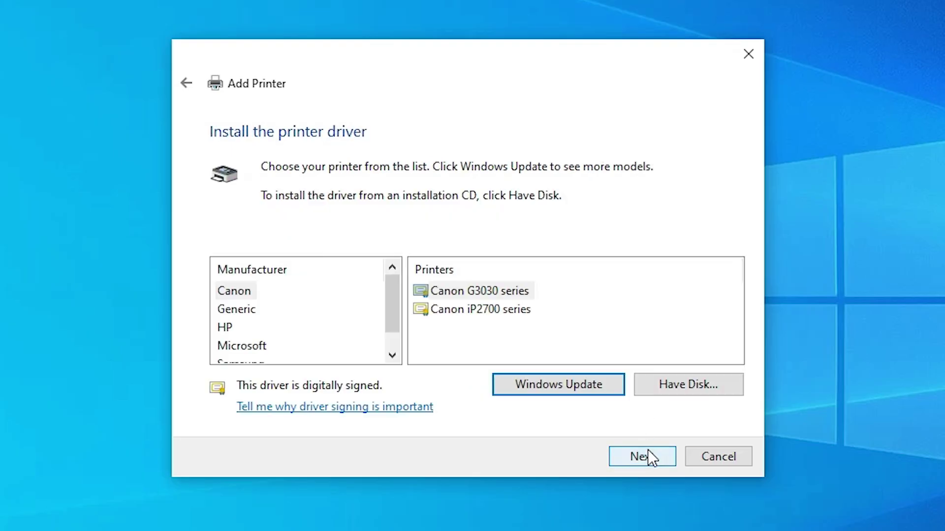
Select the Generic manufacturer with the Generic / Text Only driver and continue
{"action": "left_click", "coordinate": [236, 309]}
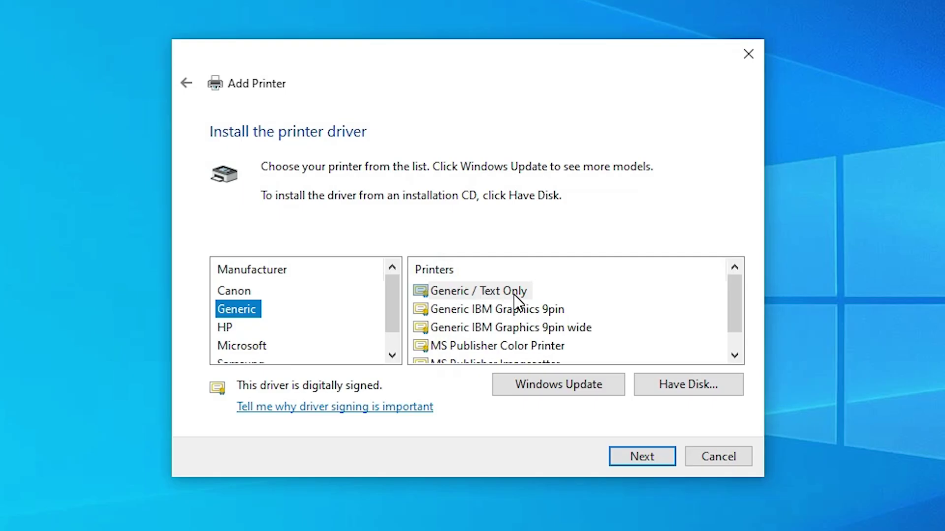
{"action": "left_click", "coordinate": [487, 291]}
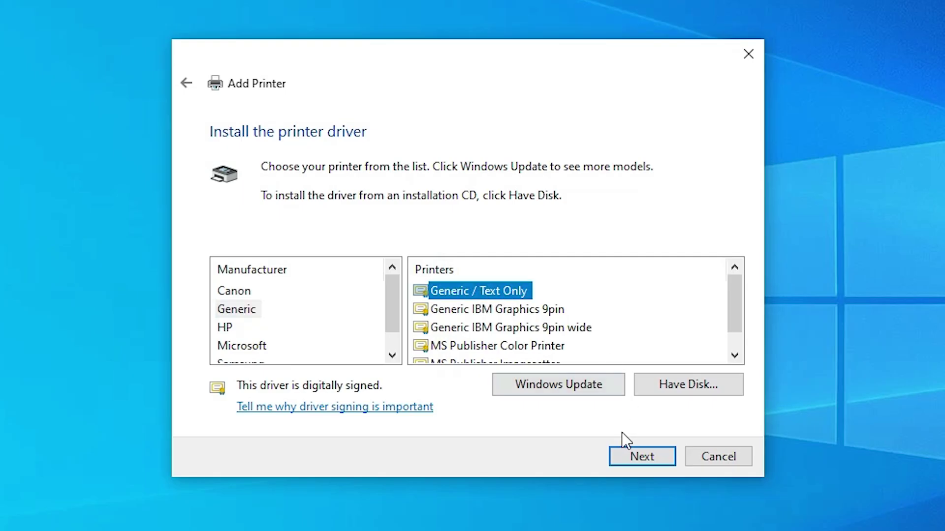
{"action": "left_click", "coordinate": [647, 462]}
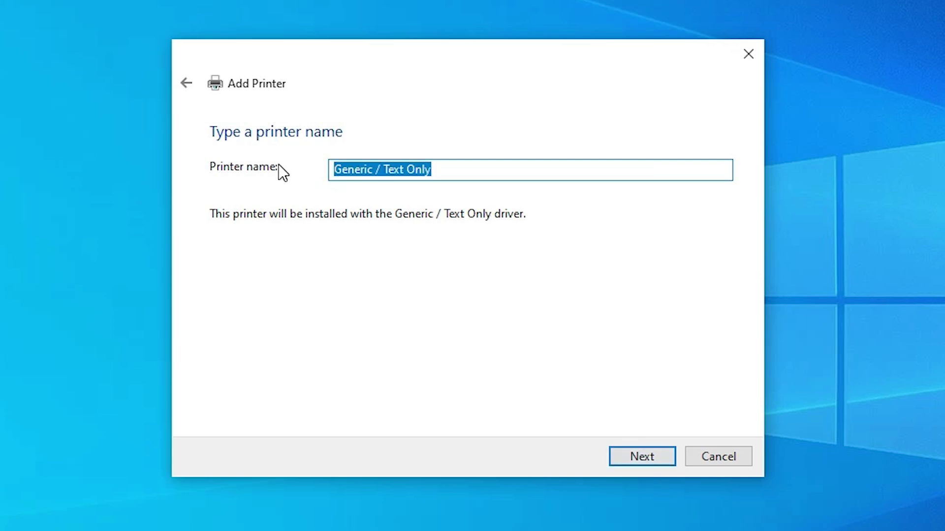
{"action": "type", "text": "EPSON PL"}
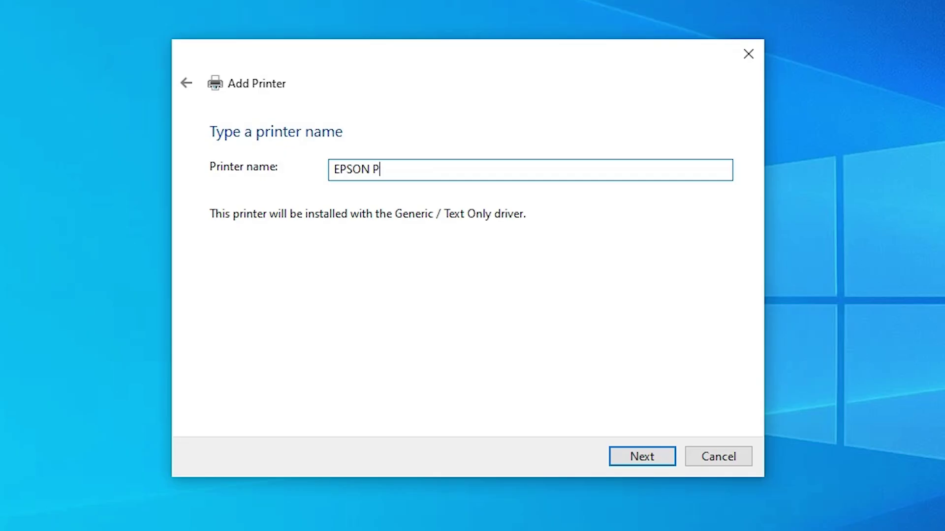
{"action": "type", "text": "!30 Pass"}
{"action": "type", "text": "book P"}
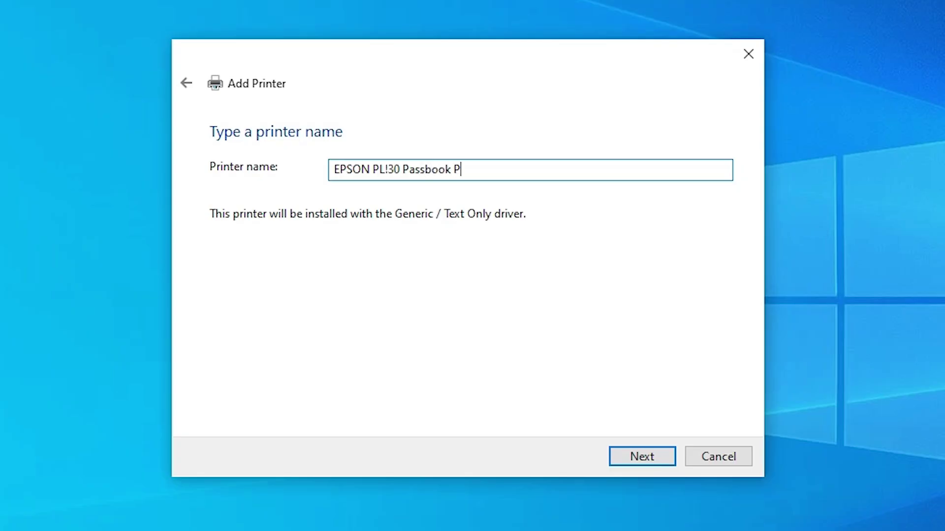
{"action": "type", "text": "rinter"}
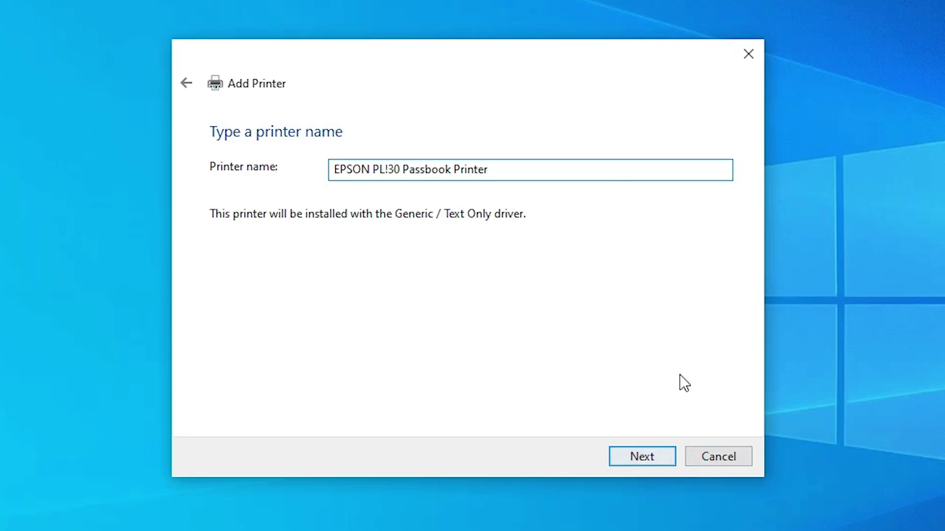
Correct 'PL!30' to 'PLQ 30' in the printer name and install EPSON PLQ 30 Passbook Printer
{"action": "left_click", "coordinate": [389, 169]}
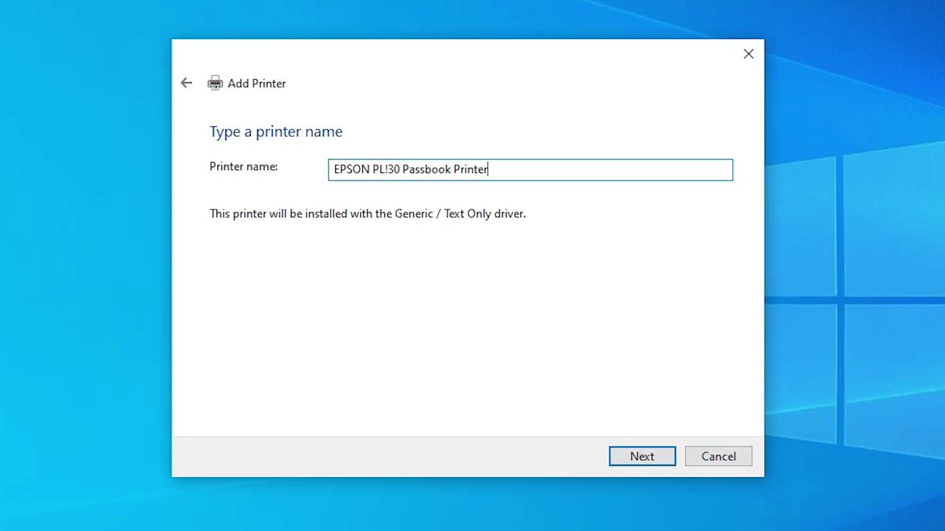
{"action": "key", "text": "BackSpace"}
{"action": "type", "text": "1"}
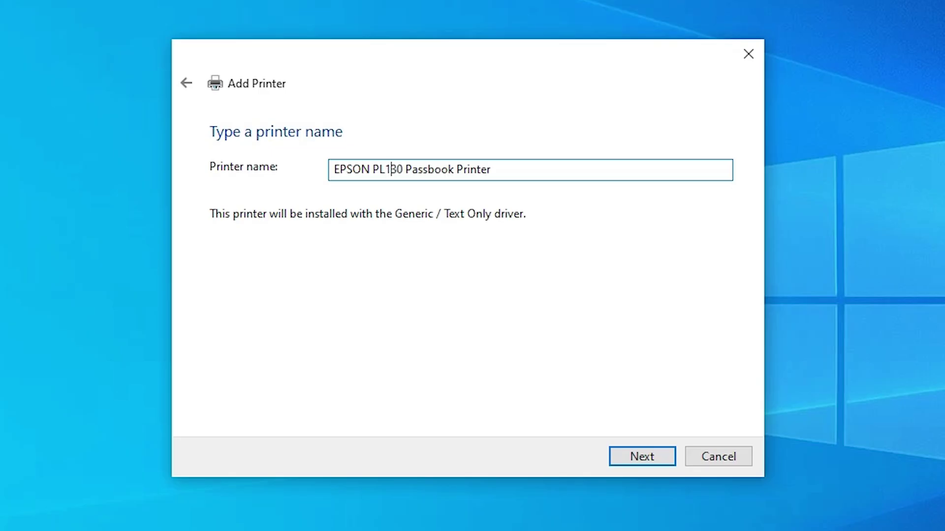
{"action": "key", "text": "BackSpace"}
{"action": "type", "text": "Q"}
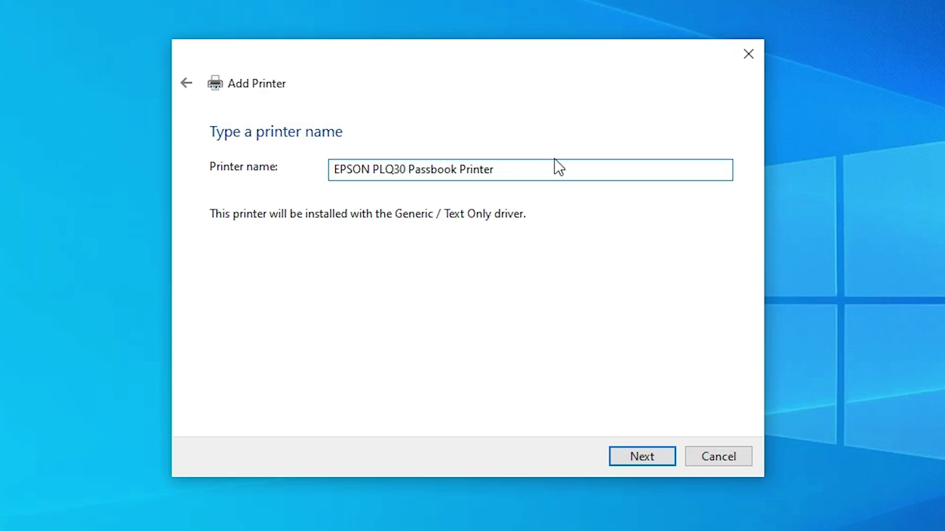
{"action": "left_click", "coordinate": [649, 451]}
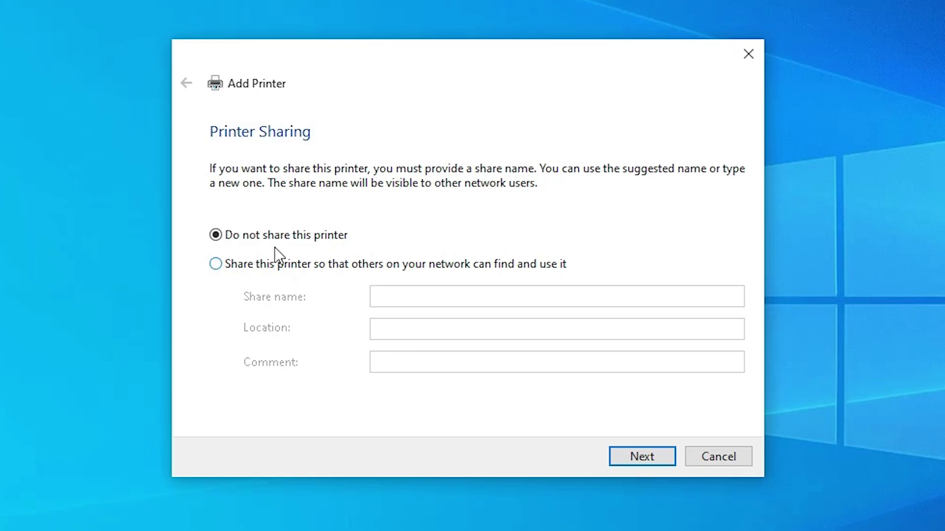
Keep 'Do not share this printer', finish the install and close the wizard
{"action": "left_click", "coordinate": [641, 456]}
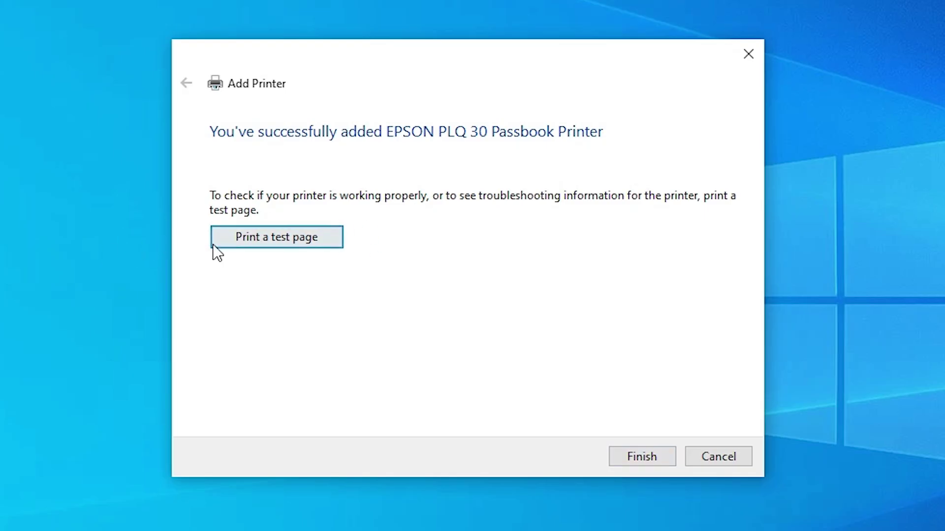
{"action": "left_click", "coordinate": [659, 465]}
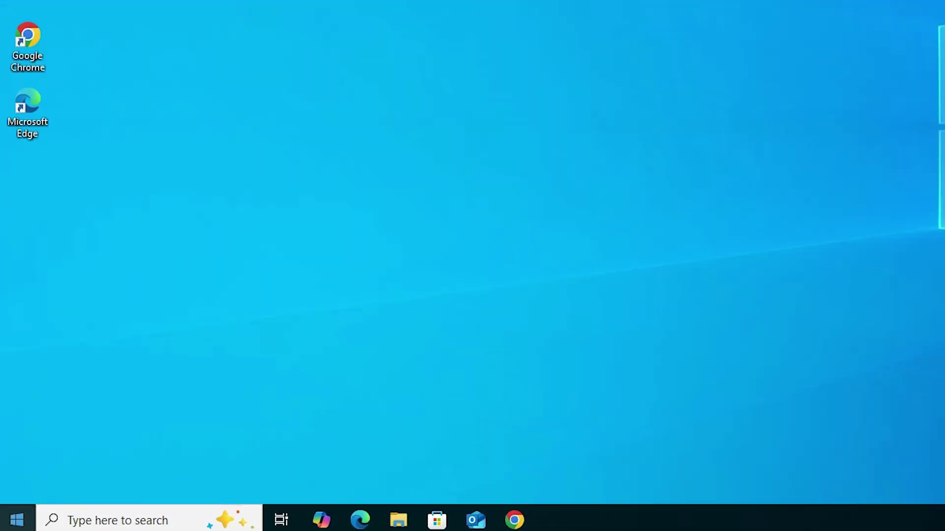
Reopen Printers & scanners via Start search 'pr' to see EPSON PLQ 30 Passbook Printer listed
{"action": "left_click", "coordinate": [17, 521]}
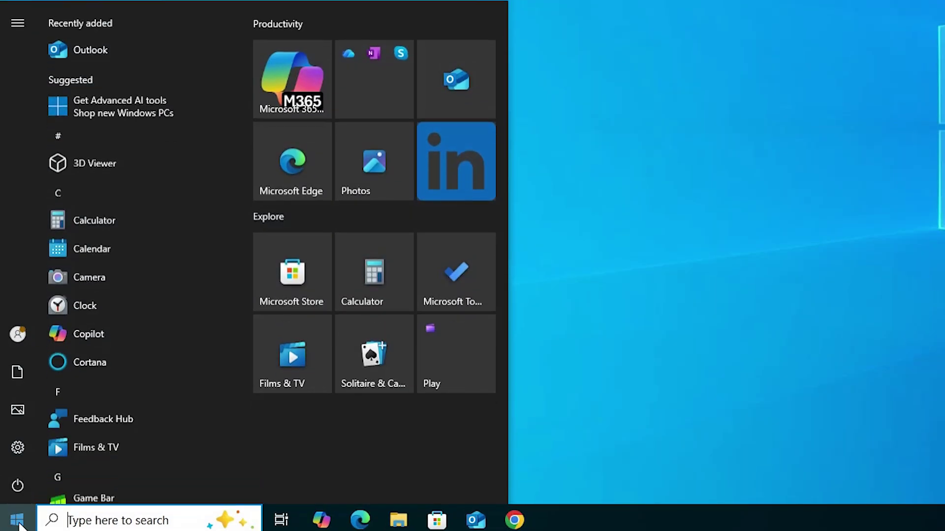
{"action": "type", "text": "pr"}
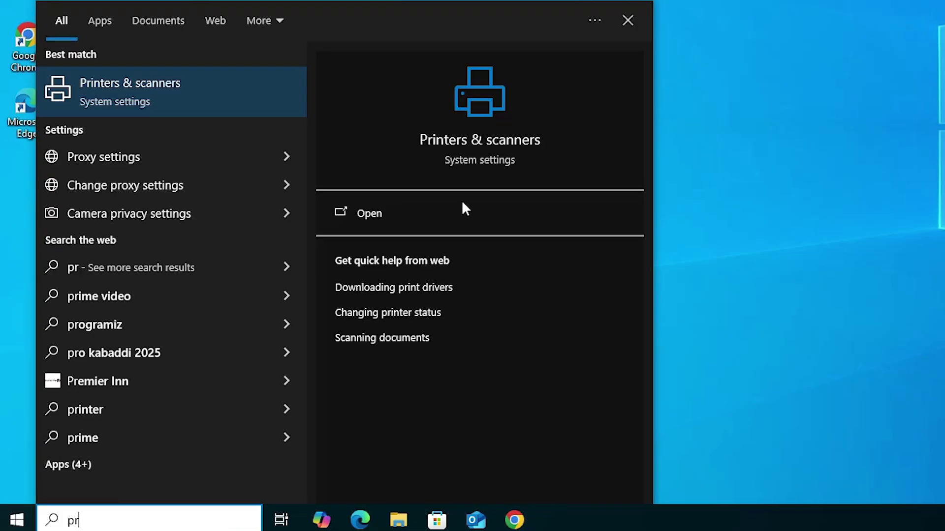
{"action": "left_click", "coordinate": [190, 103]}
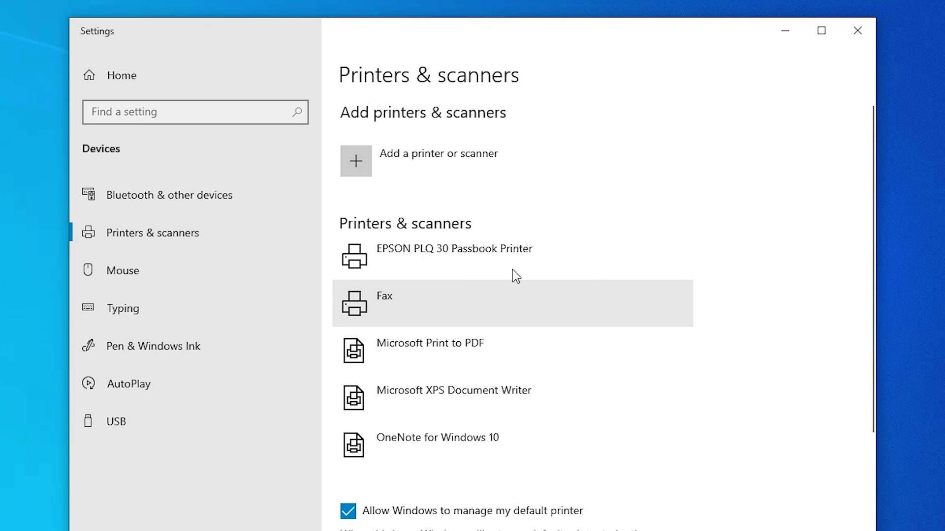